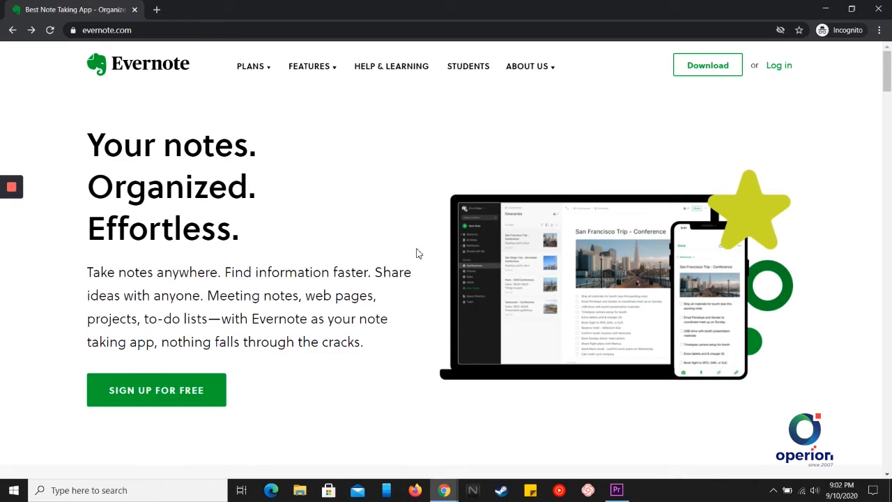
Sign in to Evernote Web with the account email and password
click(148, 402)
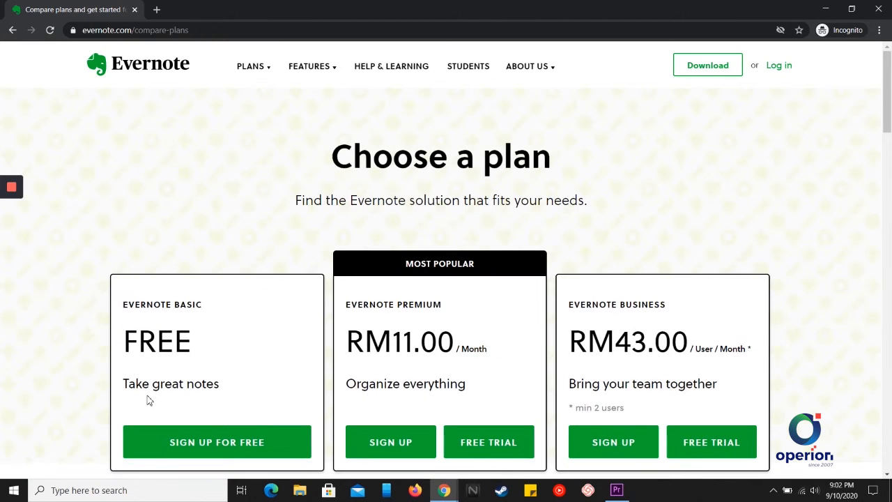
click(212, 444)
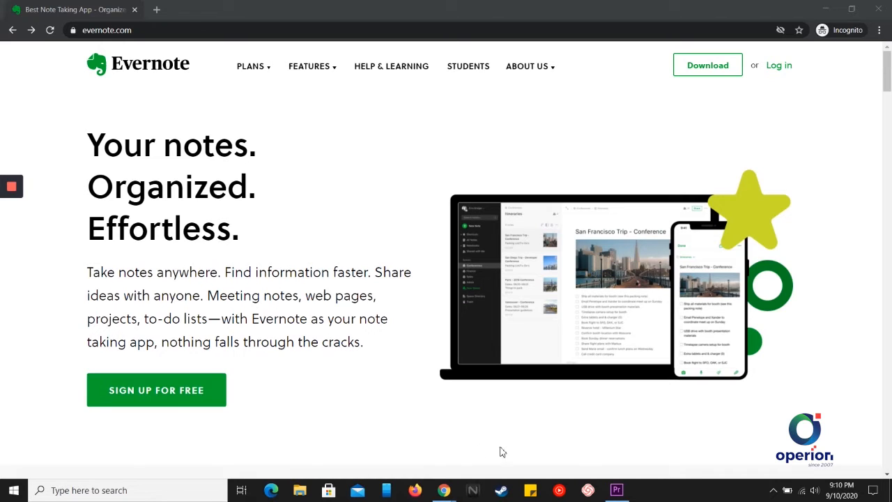
click(779, 66)
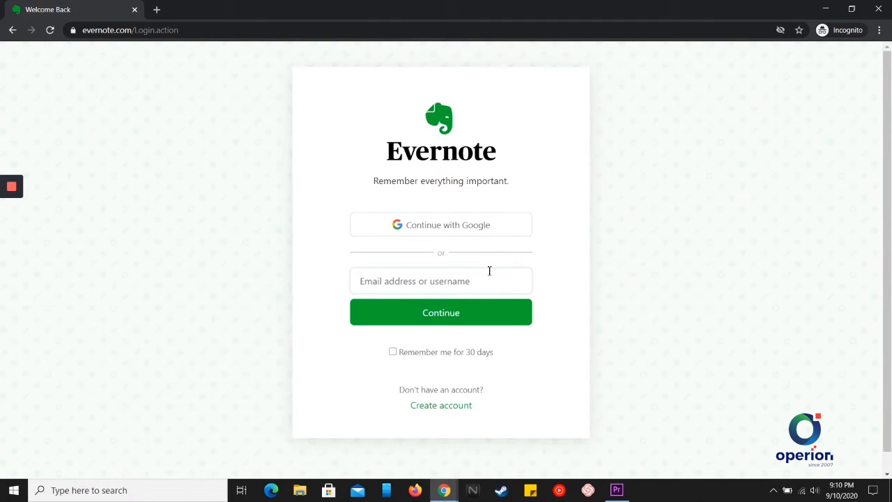
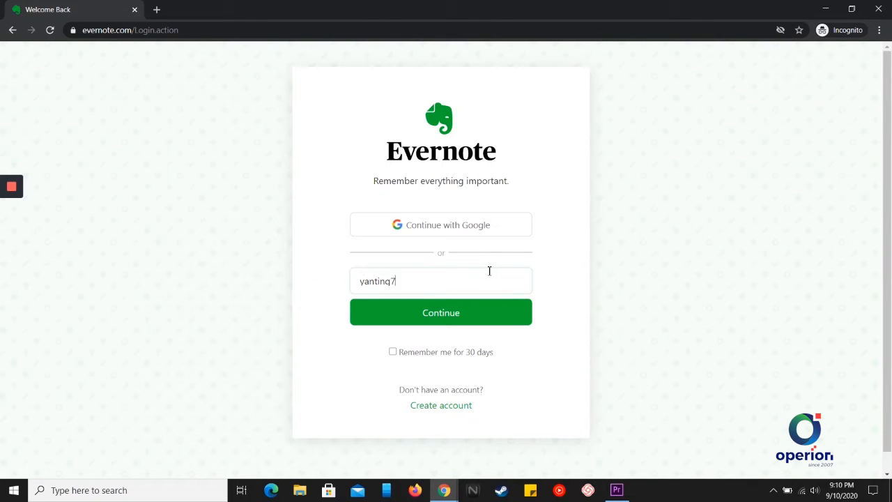
click(471, 319)
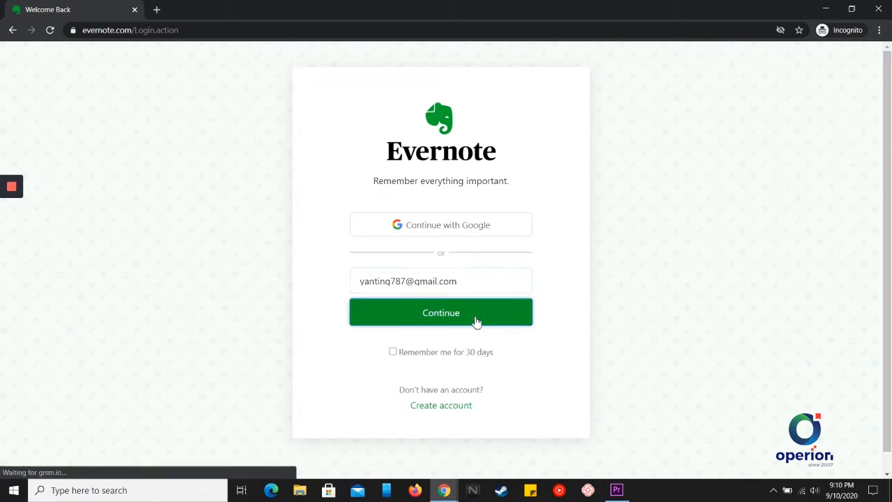
click(434, 289)
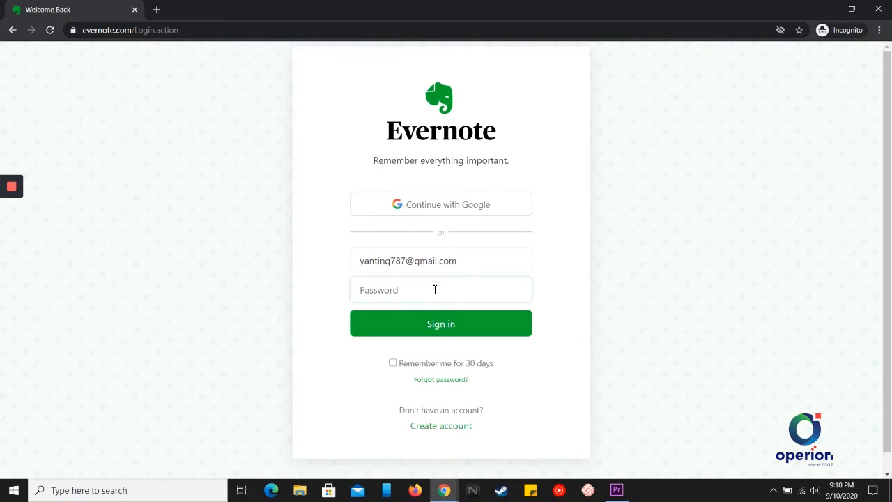
text(••••••••••••)
click(441, 327)
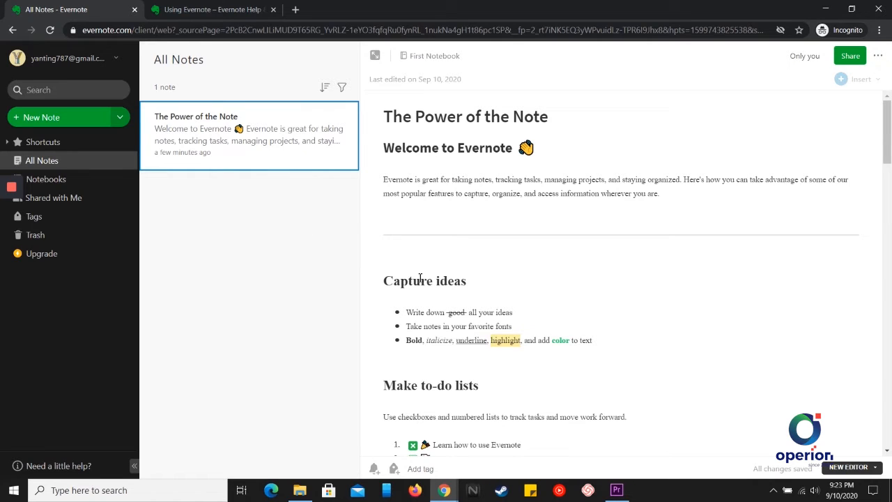
scroll(546, 290, down, 1)
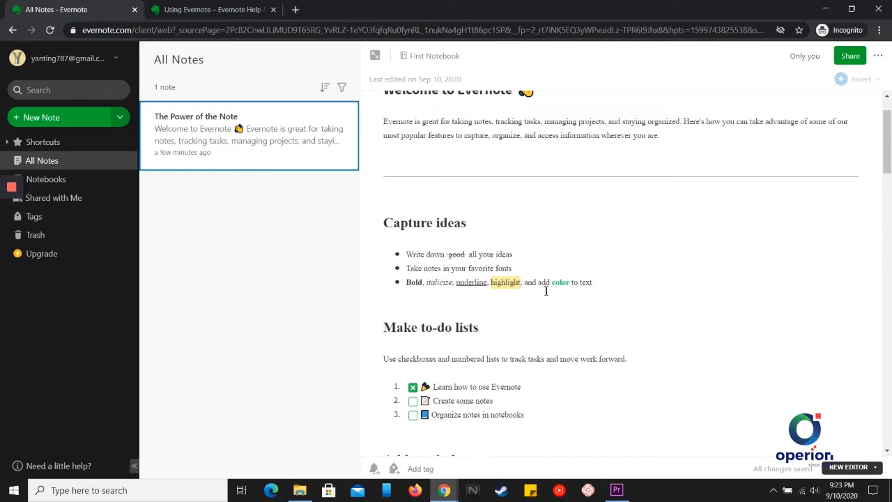
scroll(546, 290, down, 1)
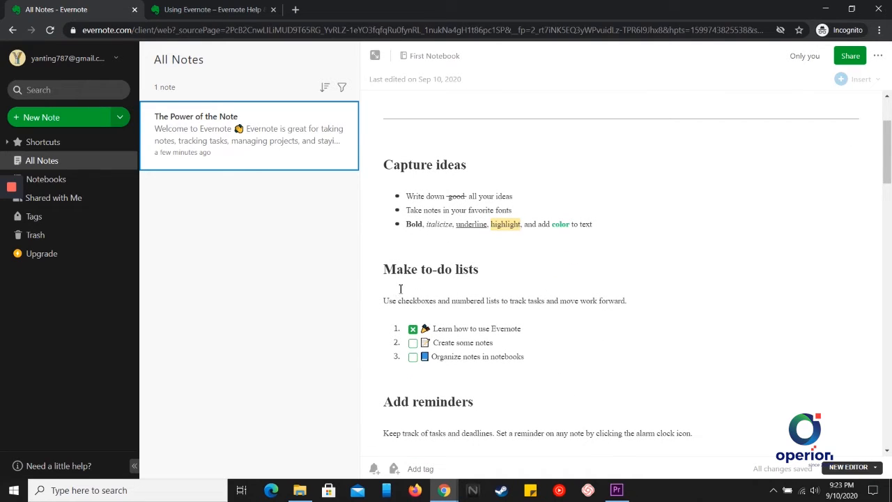
scroll(476, 285, down, 2)
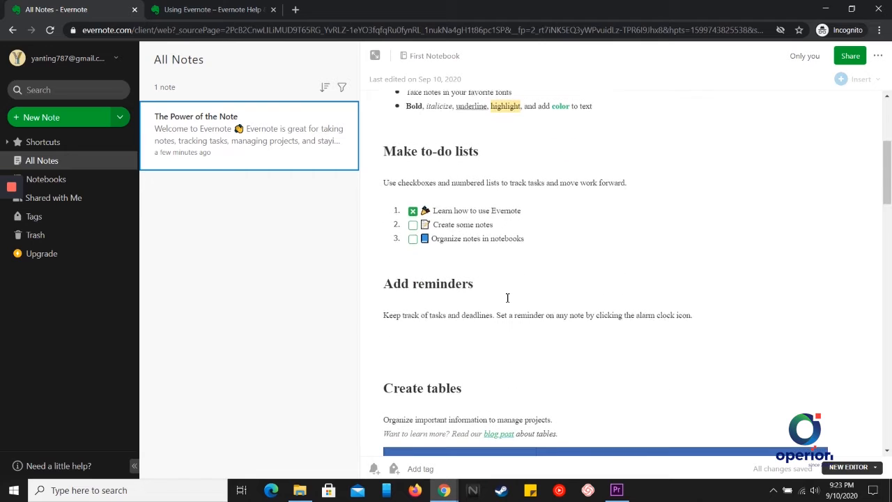
scroll(498, 294, down, 5)
scroll(498, 294, down, 1)
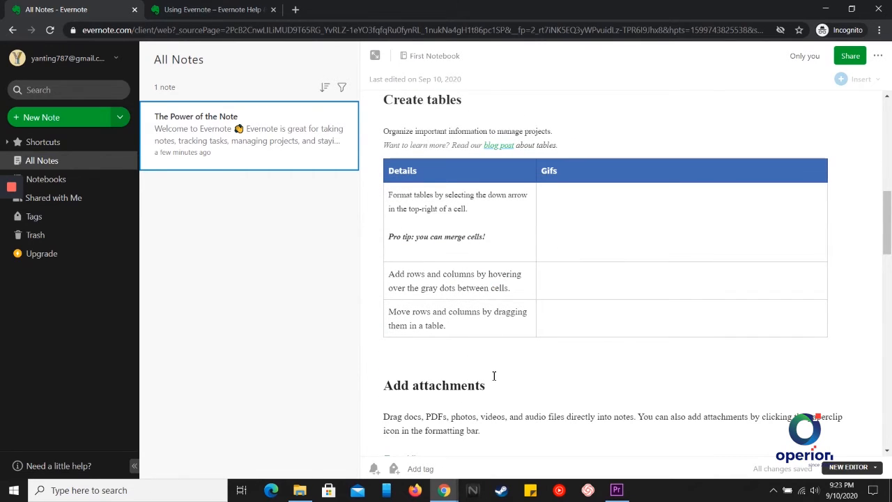
scroll(492, 374, down, 4)
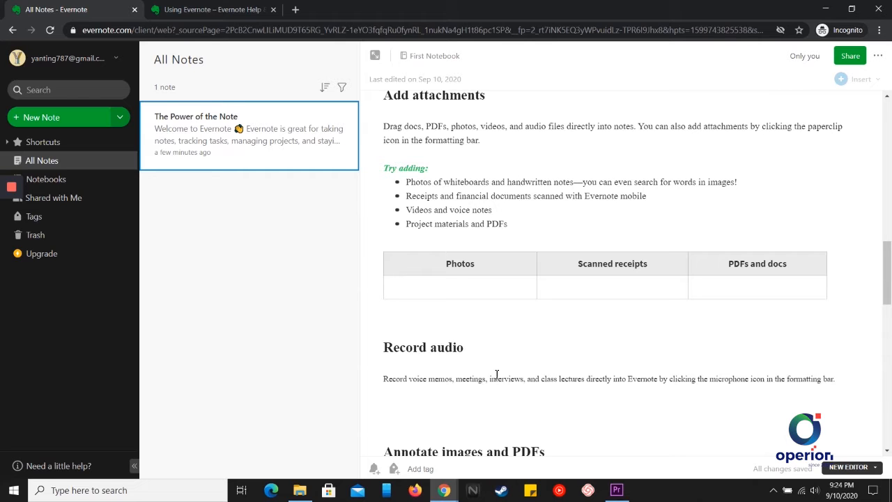
scroll(499, 369, down, 1)
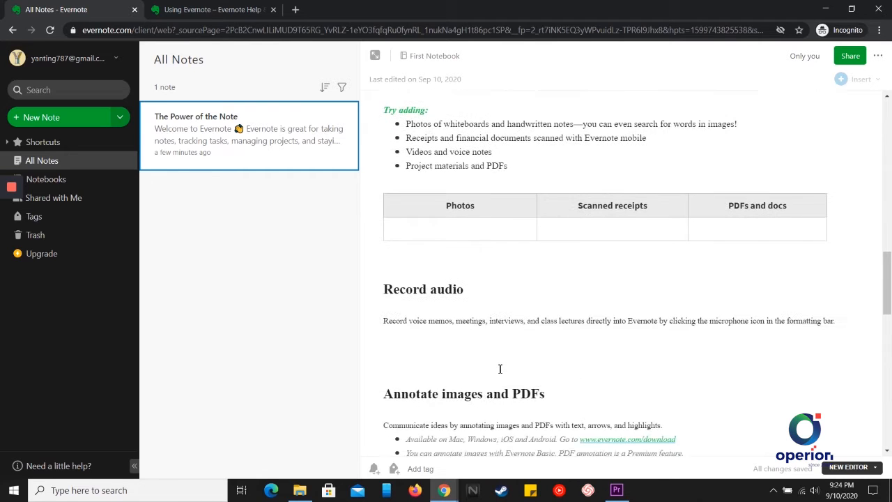
scroll(499, 369, down, 2)
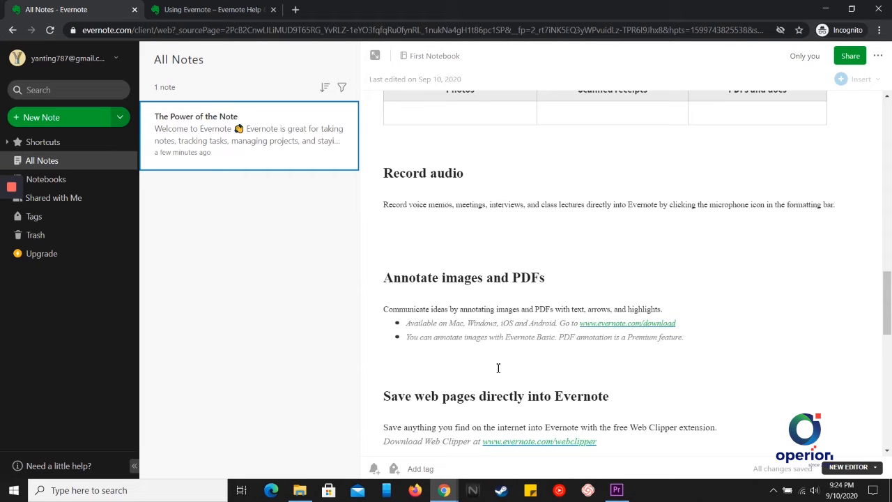
scroll(498, 368, down, 2)
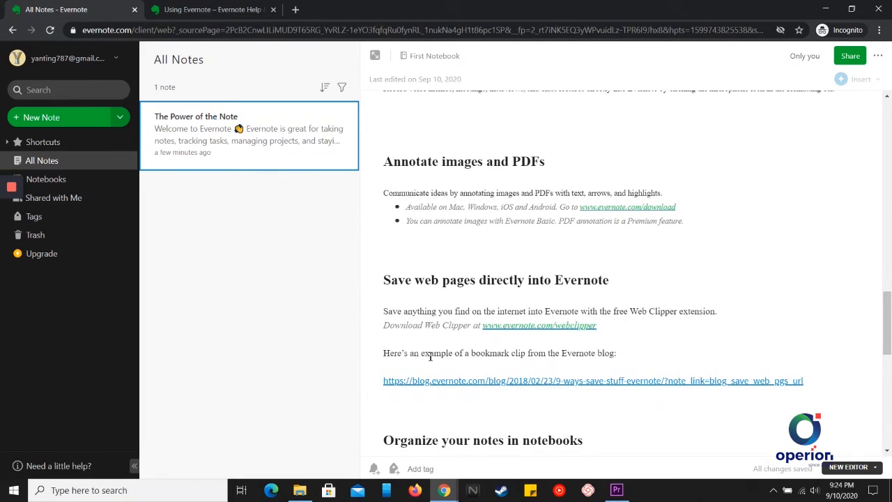
scroll(430, 355, down, 2)
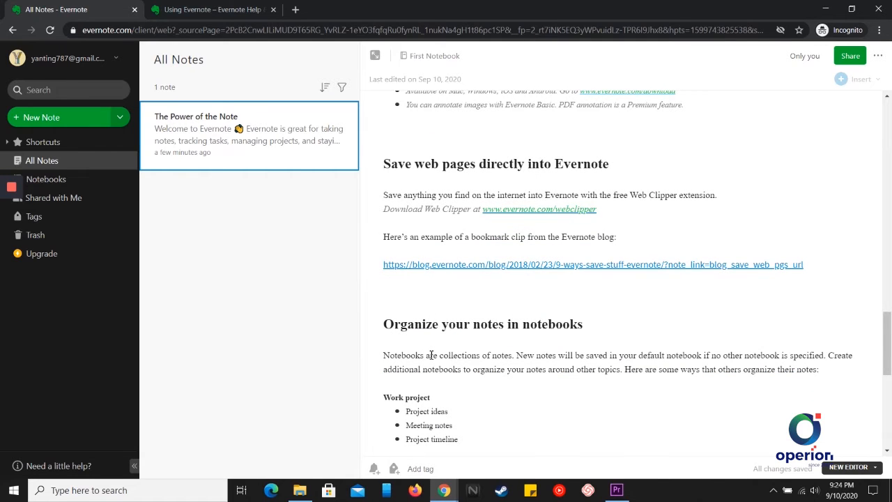
scroll(430, 356, down, 2)
scroll(470, 353, down, 1)
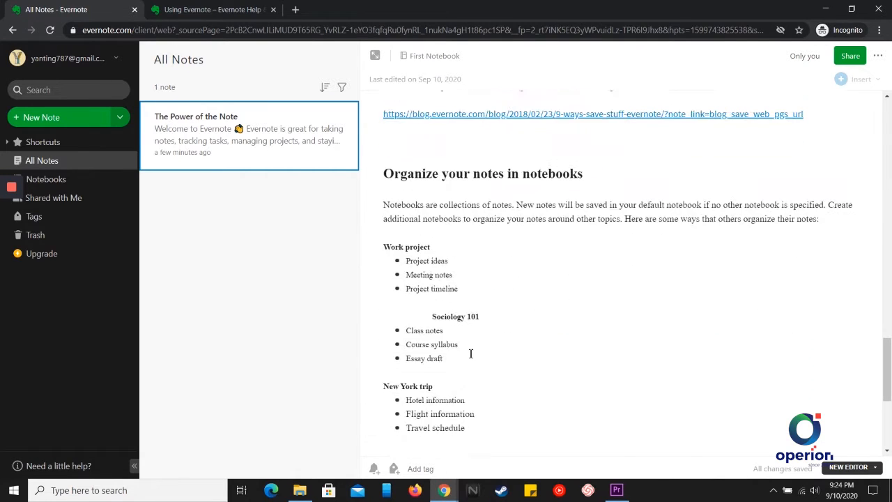
scroll(471, 354, down, 3)
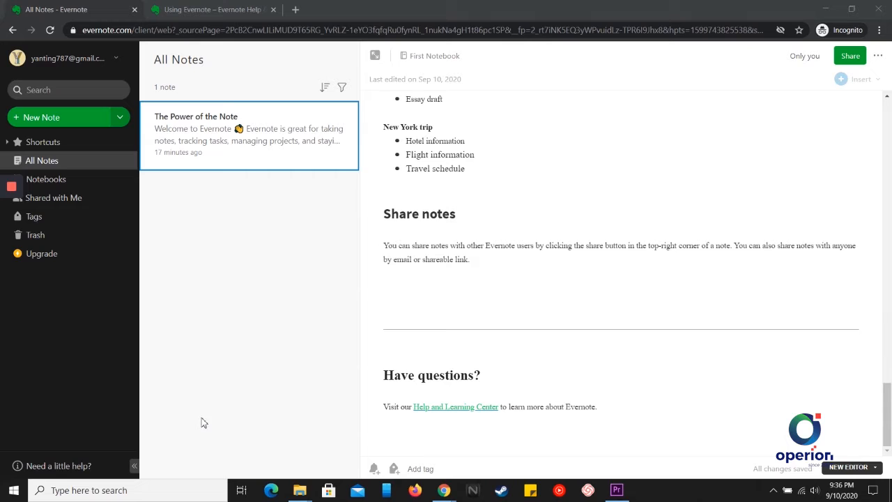
Create a new notebook named 'Demo' and open it
click(83, 184)
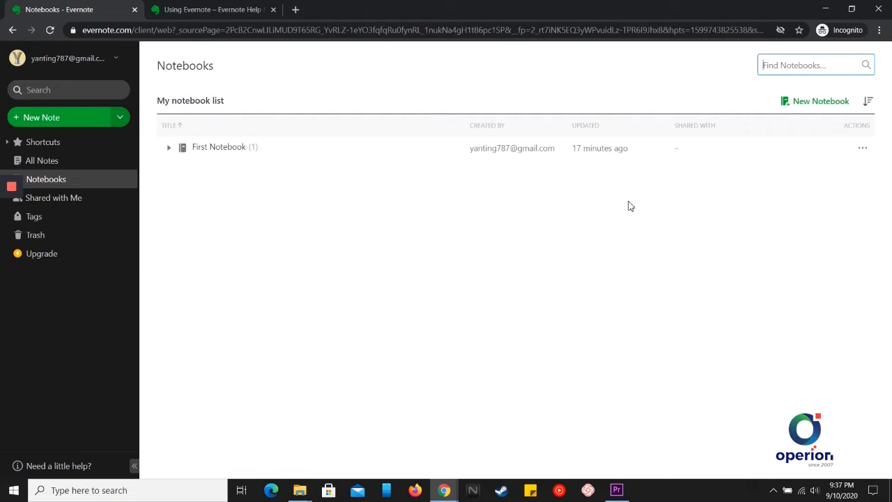
click(803, 106)
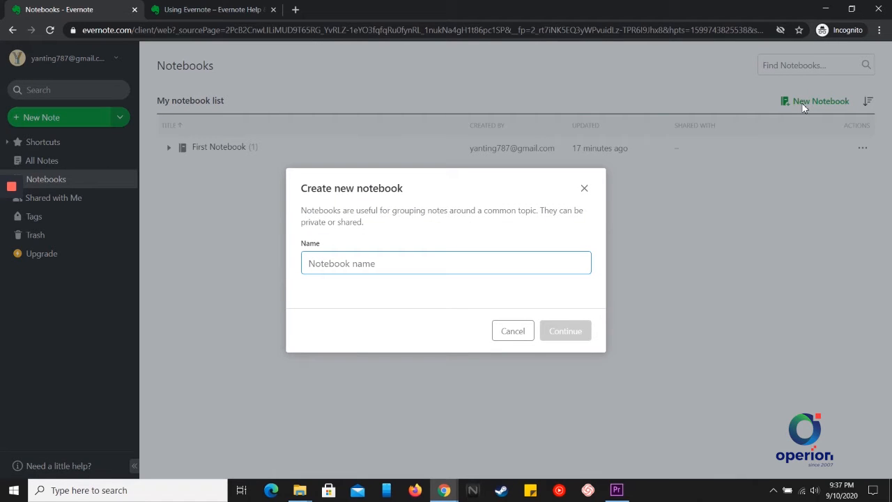
text(Demo)
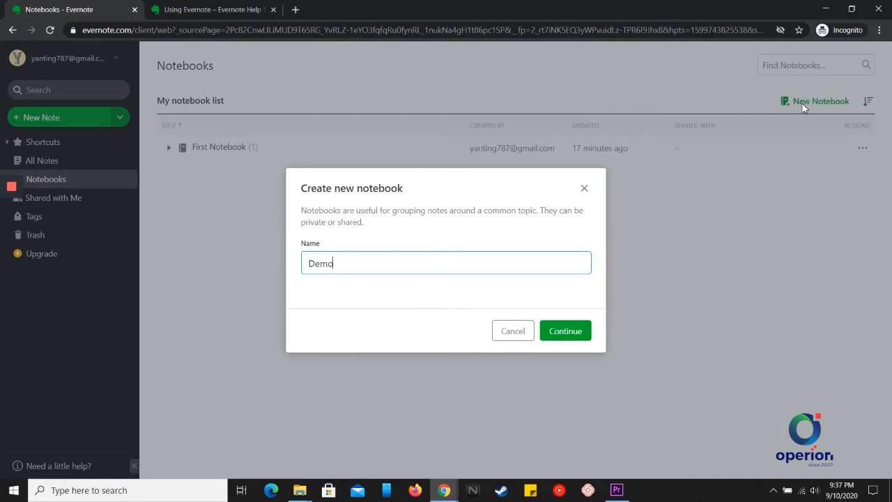
click(579, 331)
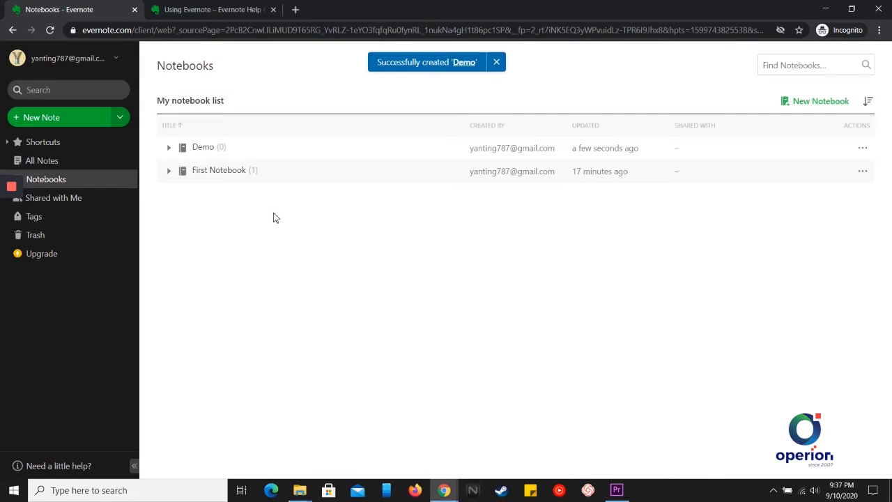
click(203, 149)
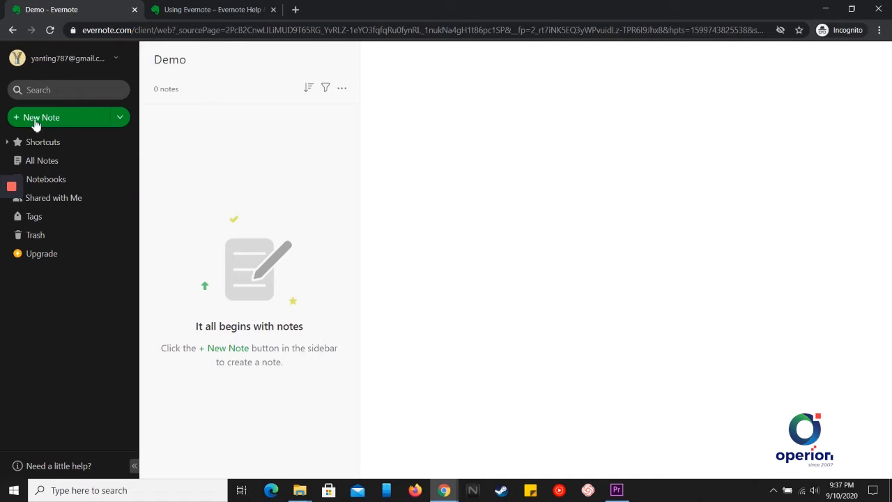
Create a note from the To-Do template titled 'Shopping List'
click(122, 120)
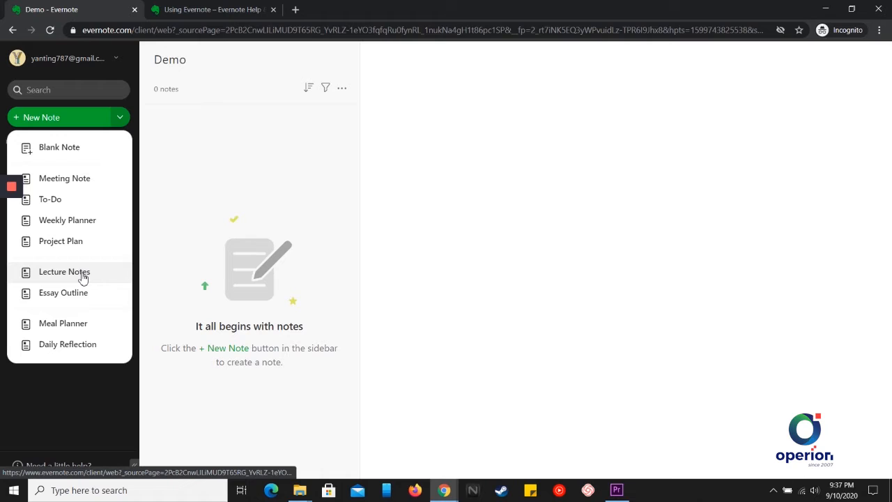
click(81, 201)
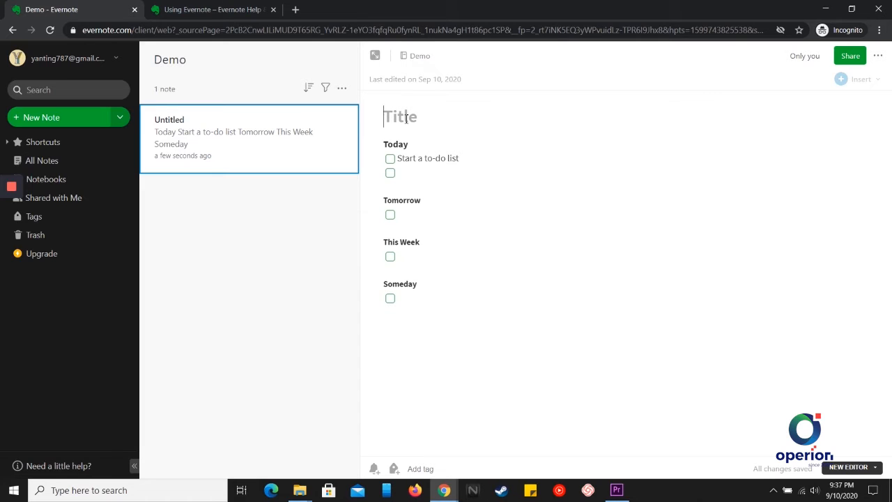
text(Sh)
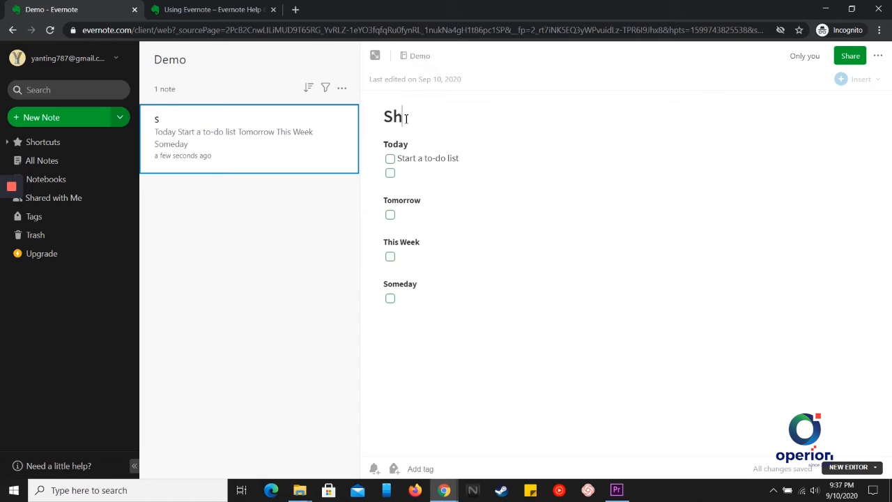
text(opping Li)
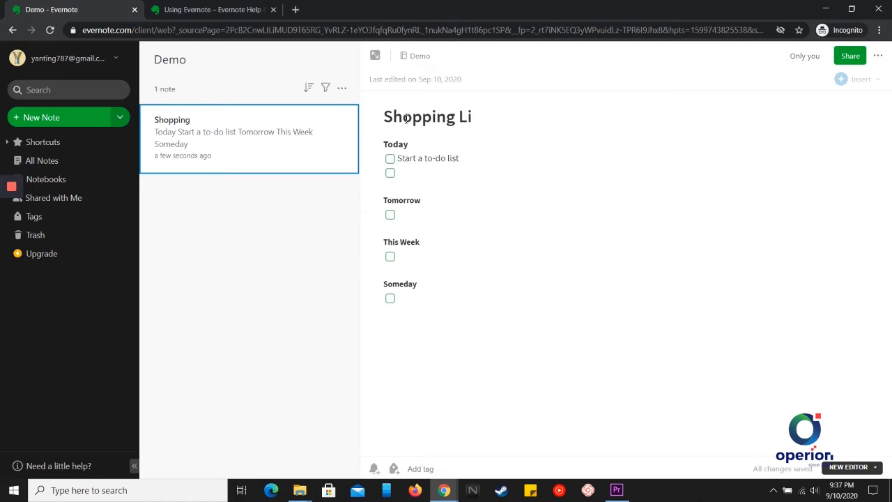
text(st)
Replace the placeholder to-do with 'Buy milk' and tick it as done
click(437, 159)
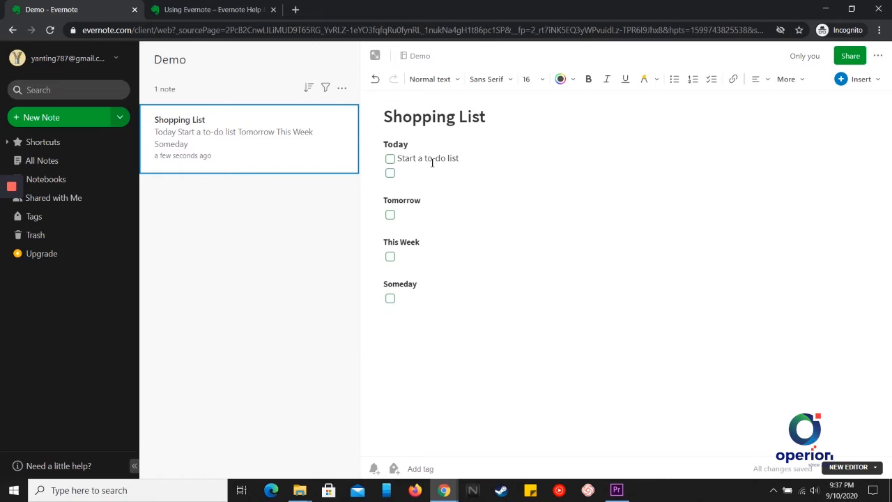
drag(397, 158, 463, 159)
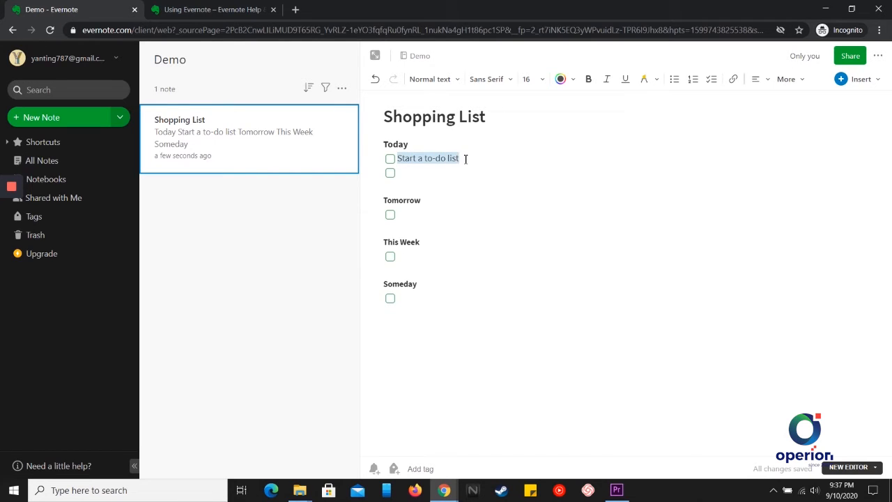
text(Buy milk)
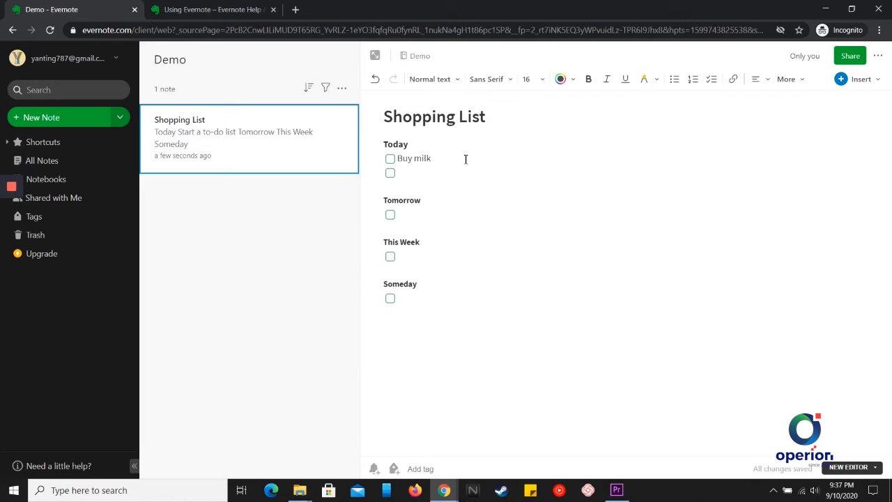
click(391, 164)
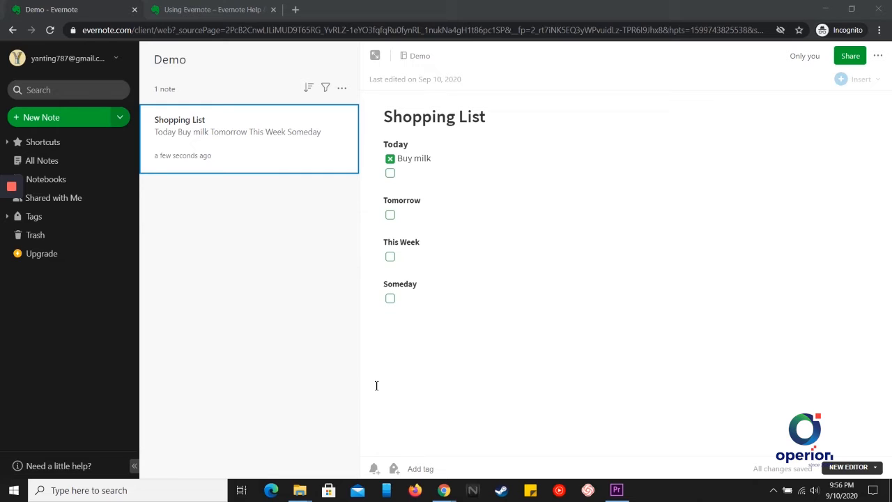
Set a note reminder for tomorrow, Sep 11 at 9:00 AM
click(374, 469)
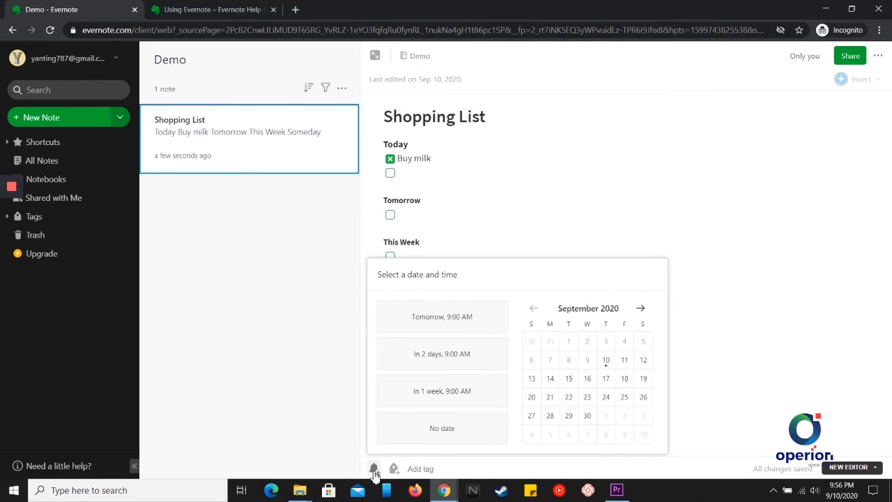
click(442, 322)
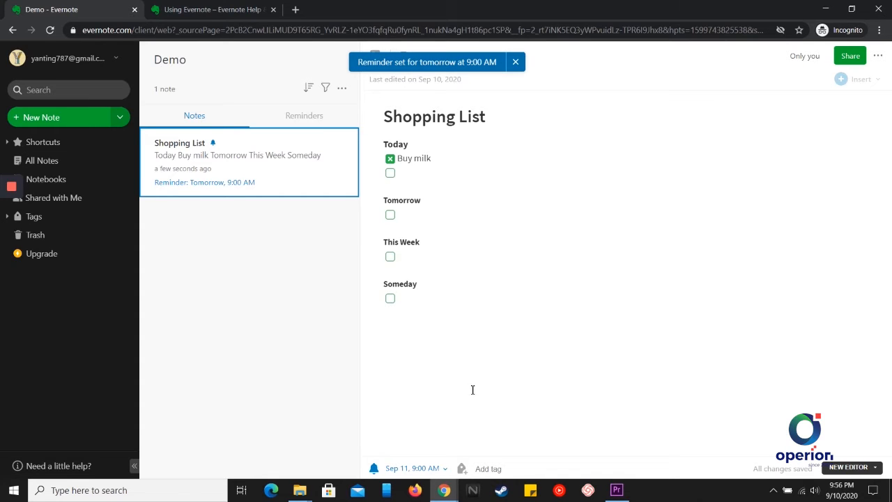
click(462, 472)
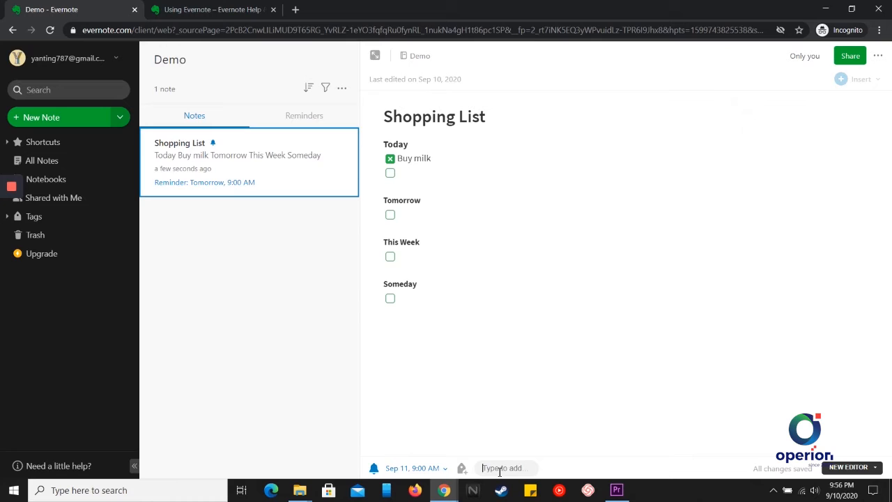
Tag the note with the existing 'Buy milk' tag and a second tag 'buy'
text(buy)
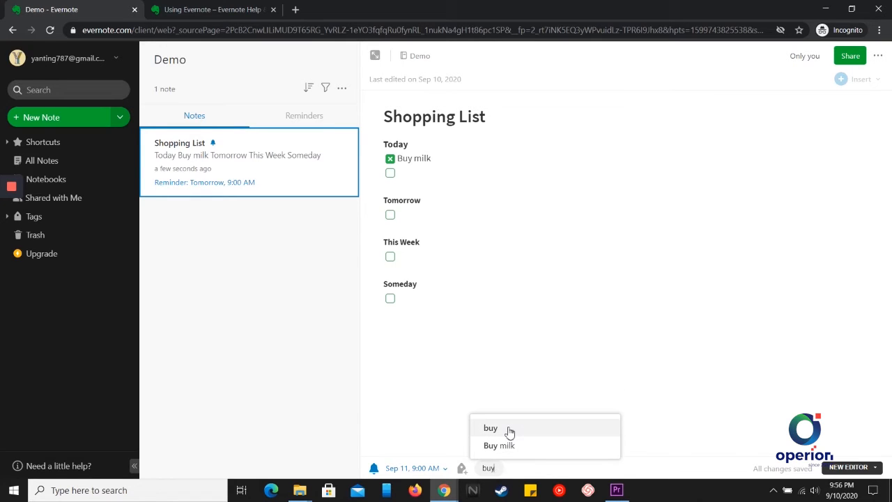
click(507, 448)
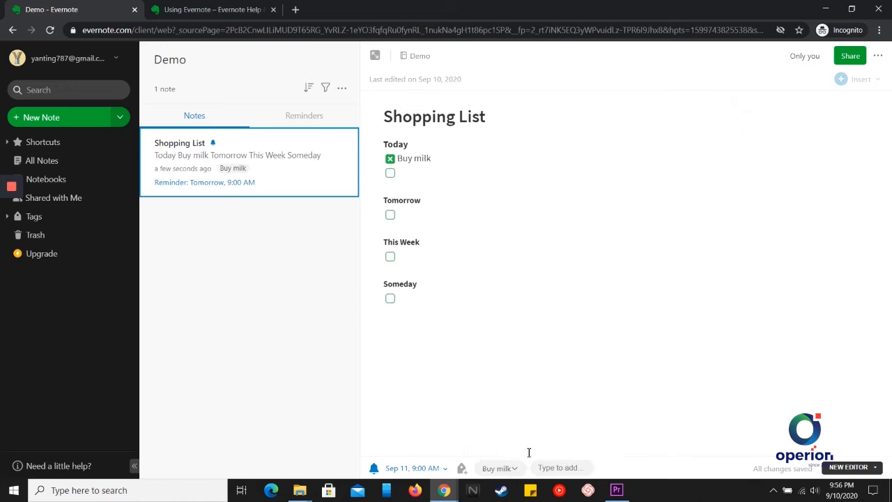
text(u)
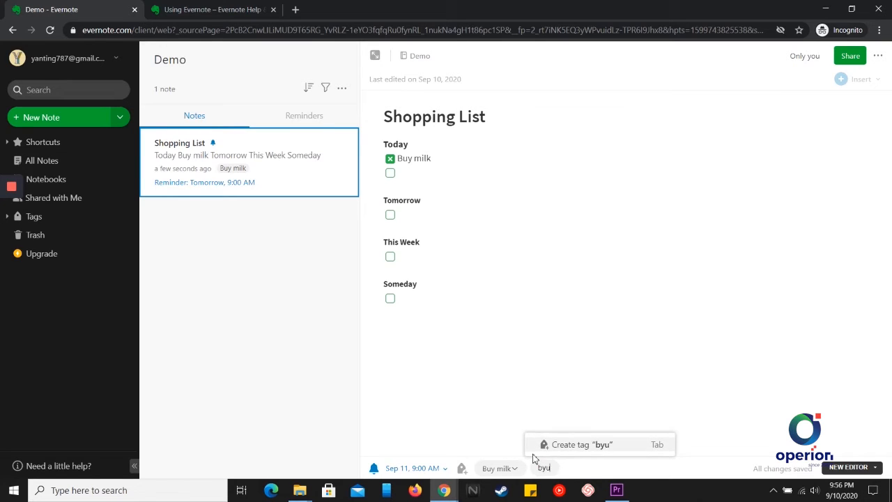
key(BackSpace)
key(BackSpace)
text(uy)
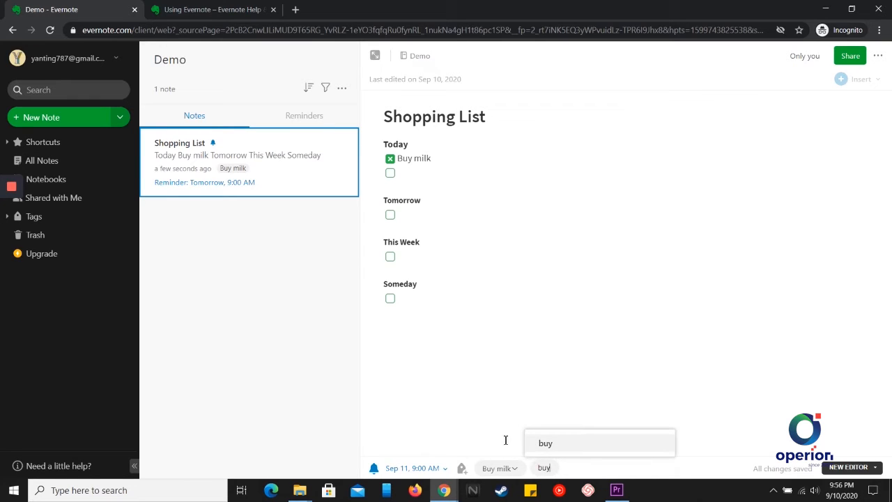
click(506, 439)
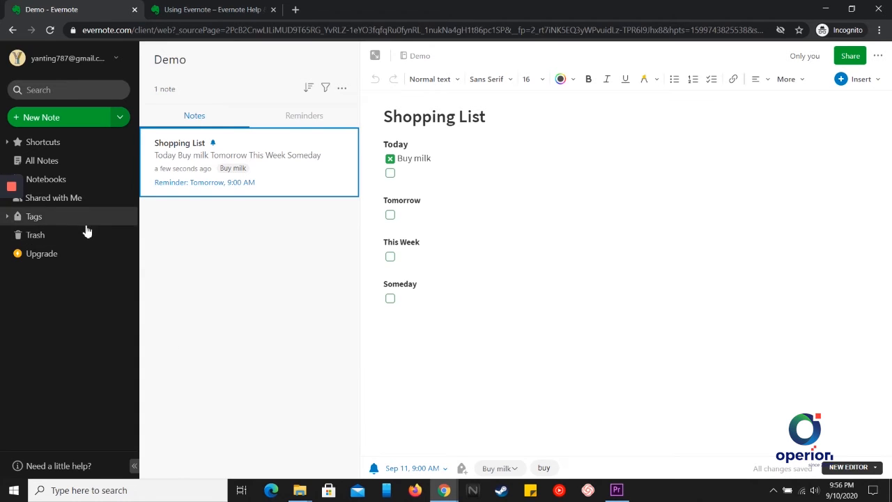
Filter All Notes by the 'Buy milk' tag, showing only Shopping List
click(33, 219)
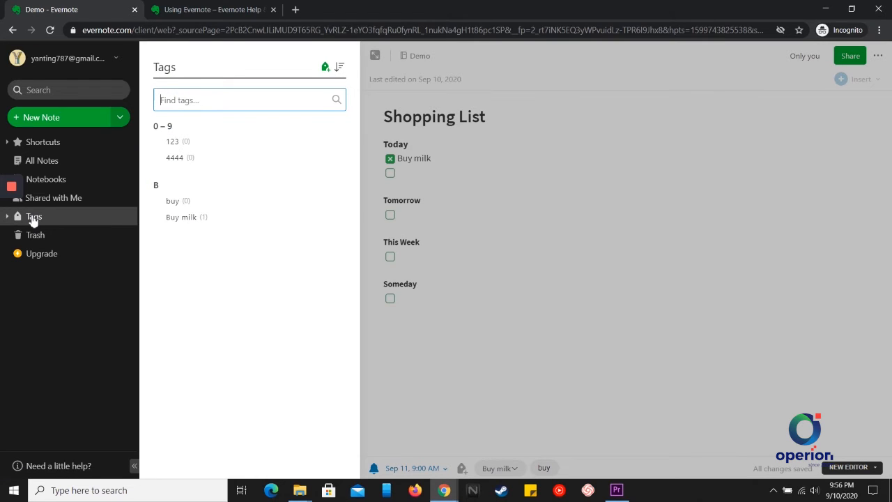
click(180, 219)
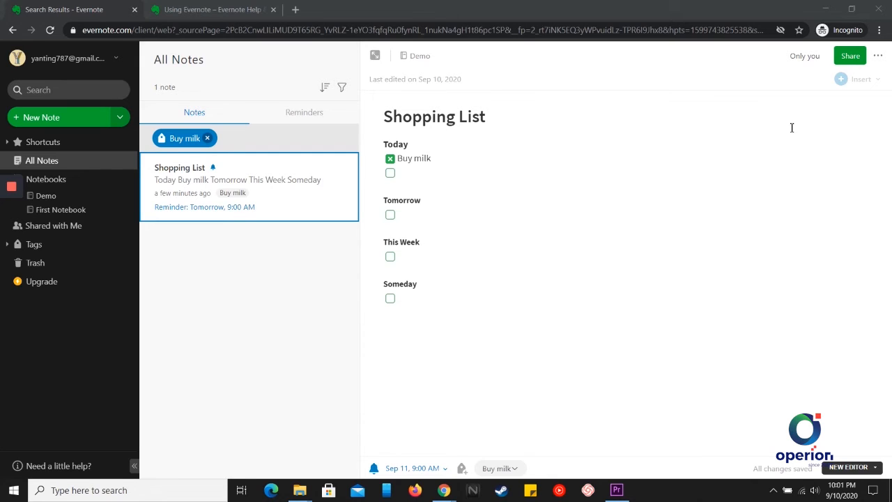
Open Shopping List's sharing dialog, keeping the Can edit and invite permission
click(850, 62)
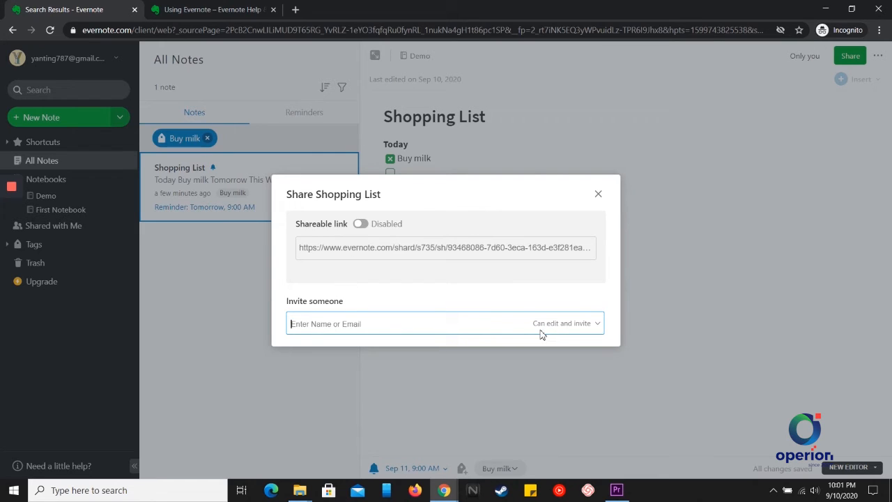
click(589, 324)
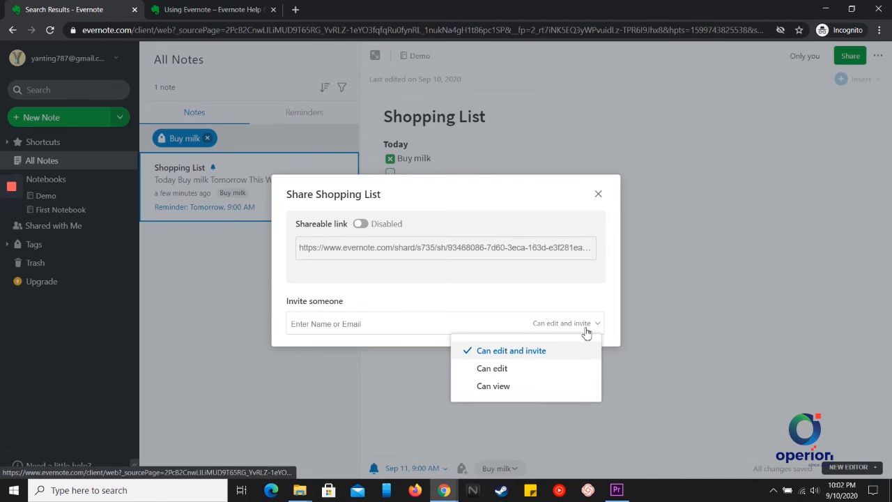
click(586, 326)
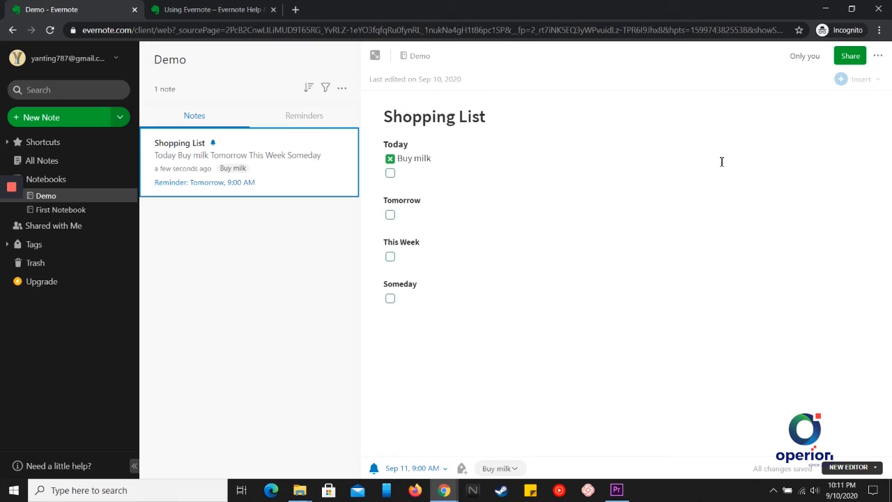
Move Shopping List to the Trash, restore it, and reopen the Demo notebook
click(878, 56)
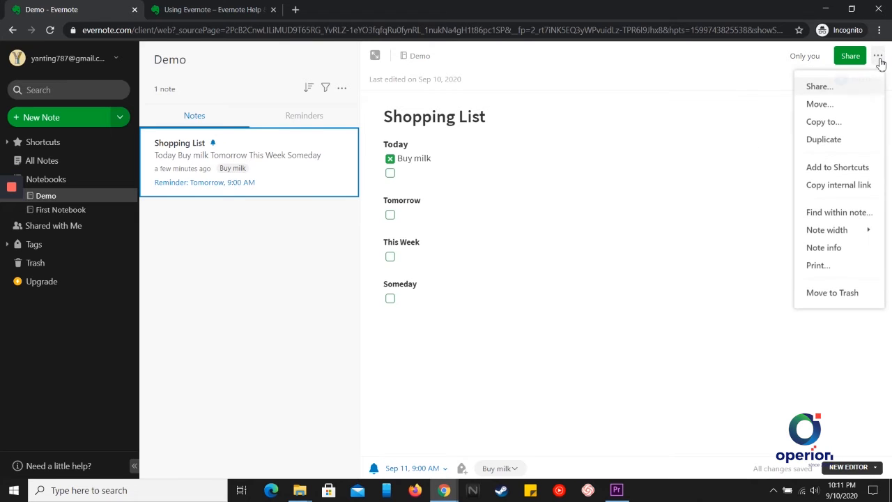
click(834, 296)
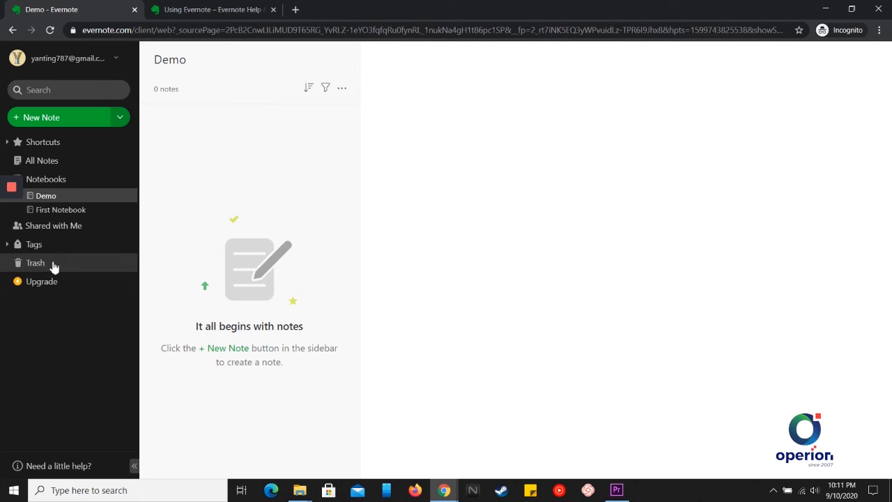
click(36, 262)
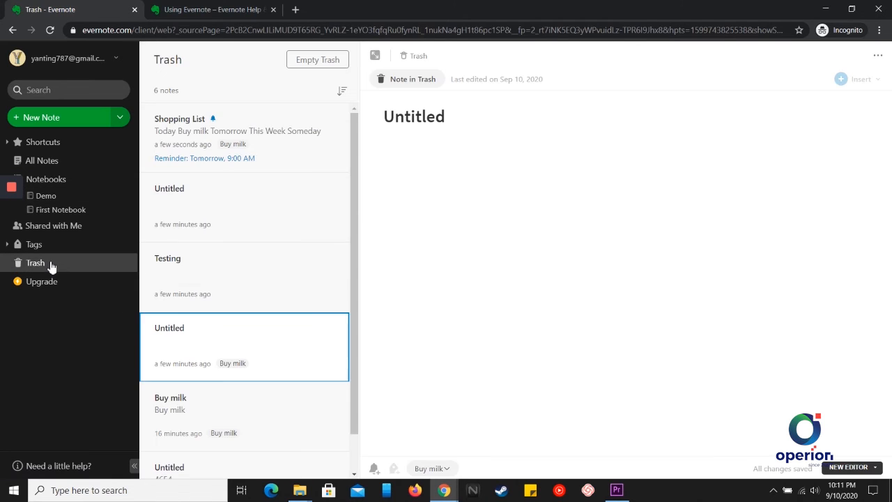
click(293, 154)
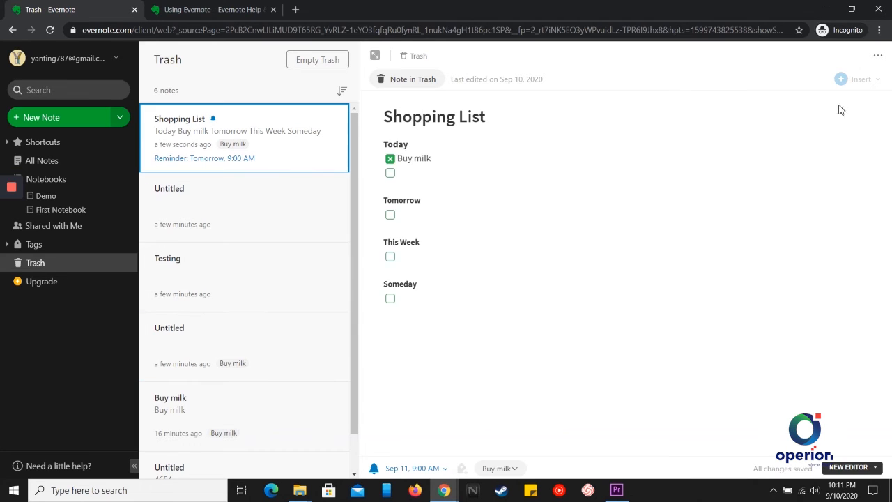
click(877, 62)
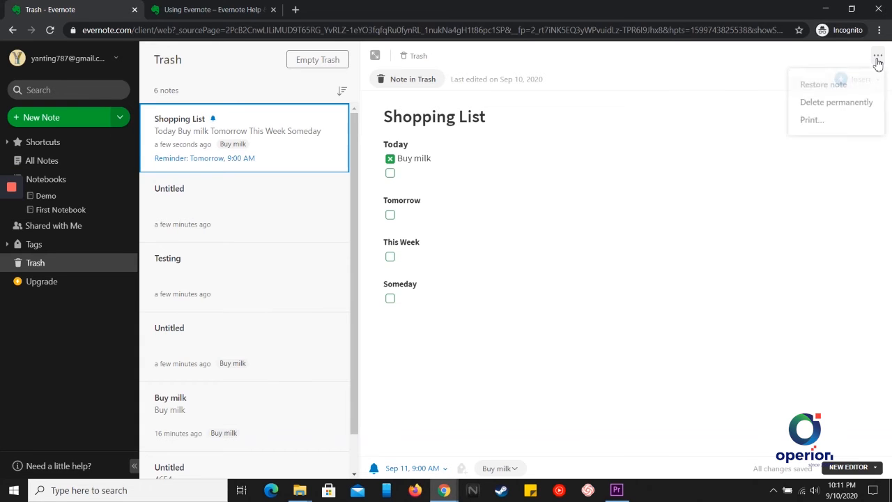
click(821, 90)
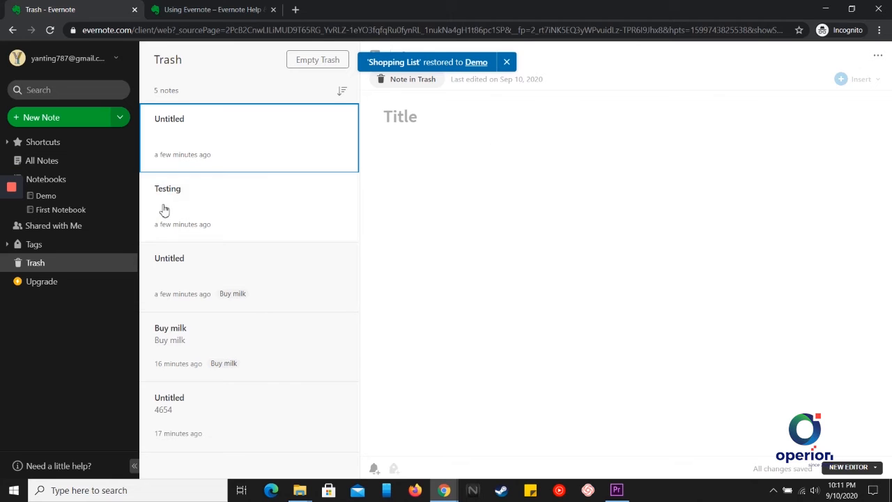
click(67, 200)
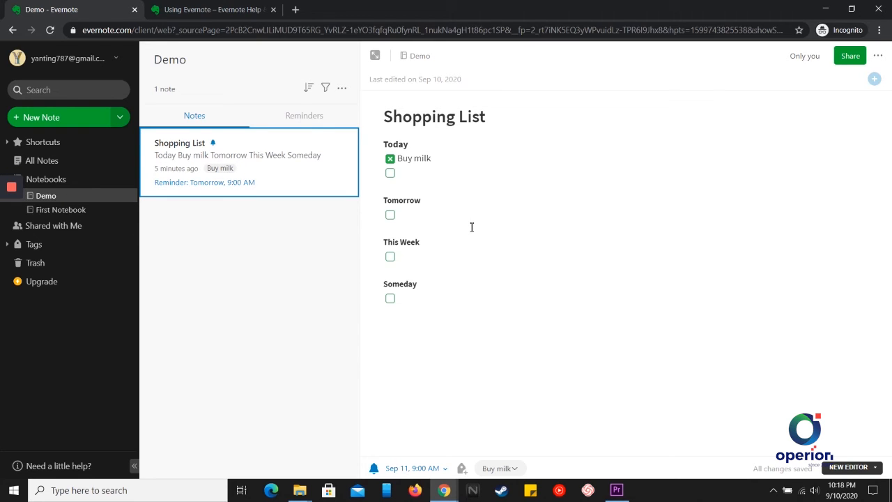
Copy Shopping List's internal link, then create a First Notebook note titled 'shopping days!'
click(879, 57)
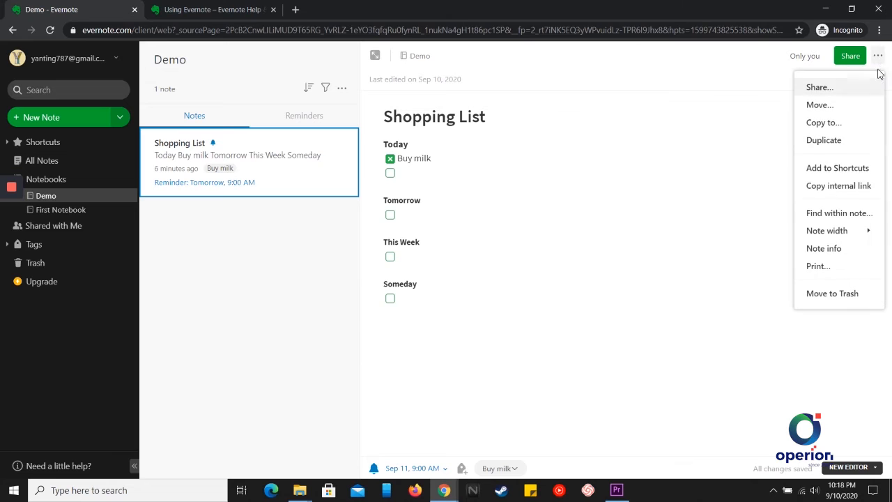
click(838, 188)
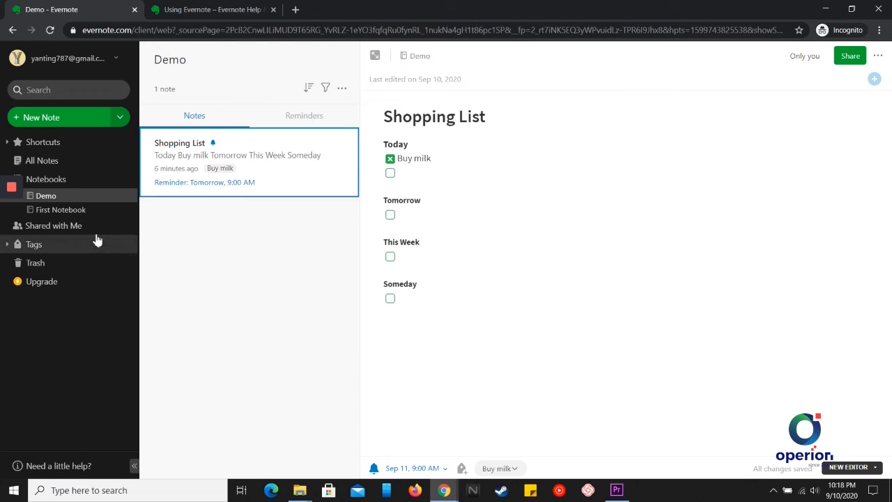
click(82, 215)
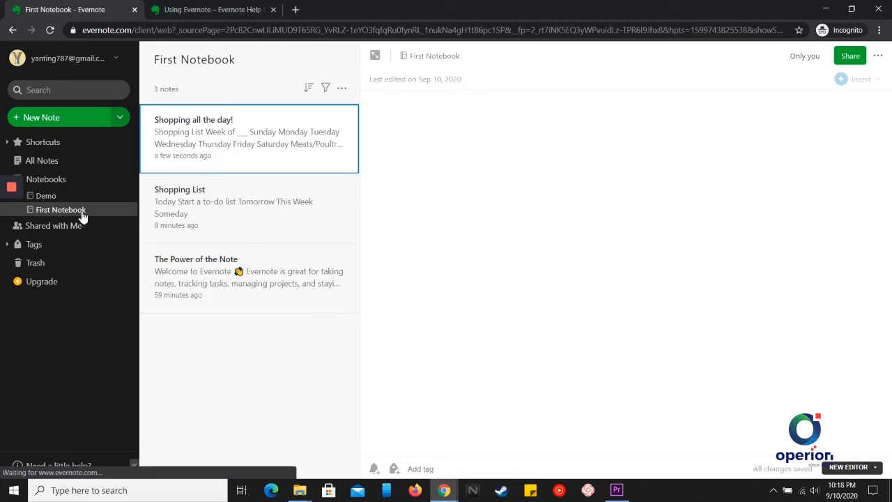
click(58, 122)
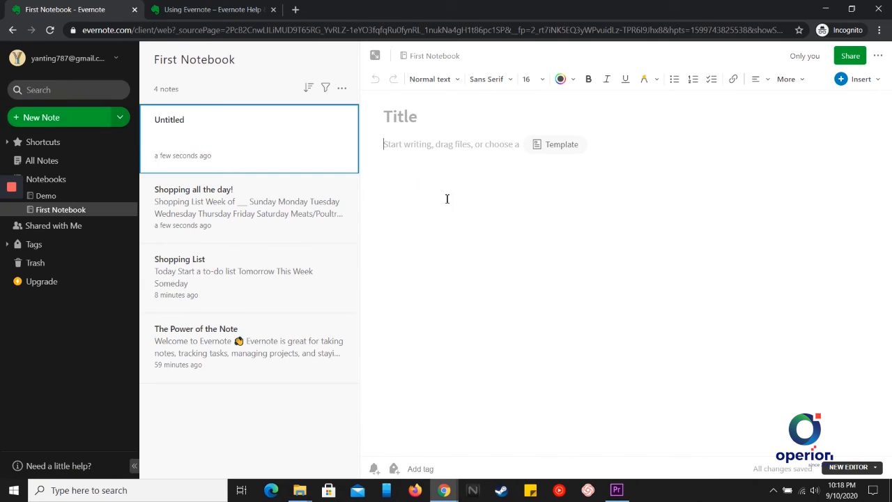
click(421, 119)
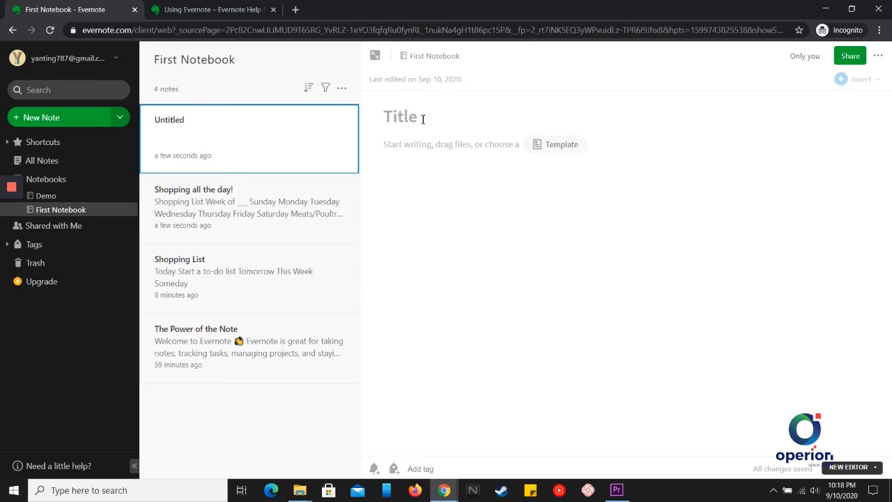
text(shopping )
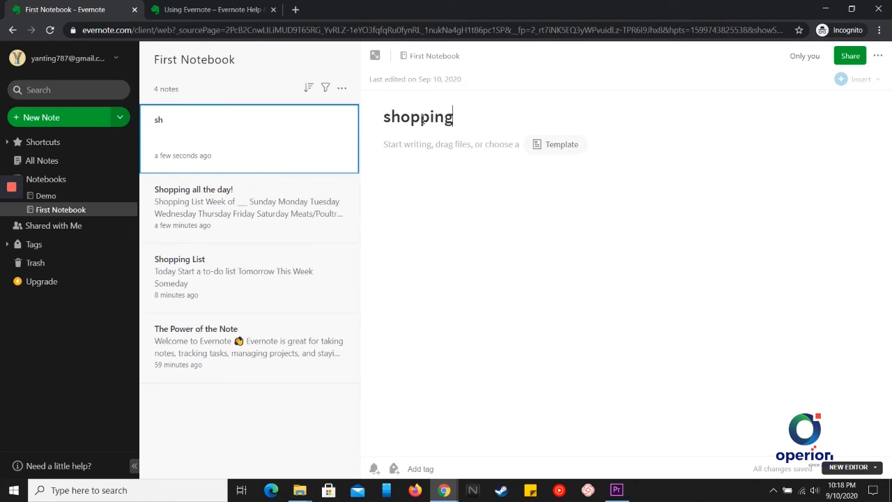
text(days!)
Apply the Home and Garden 'Menu Planning' template, then paste the Shopping List link below the title
click(552, 148)
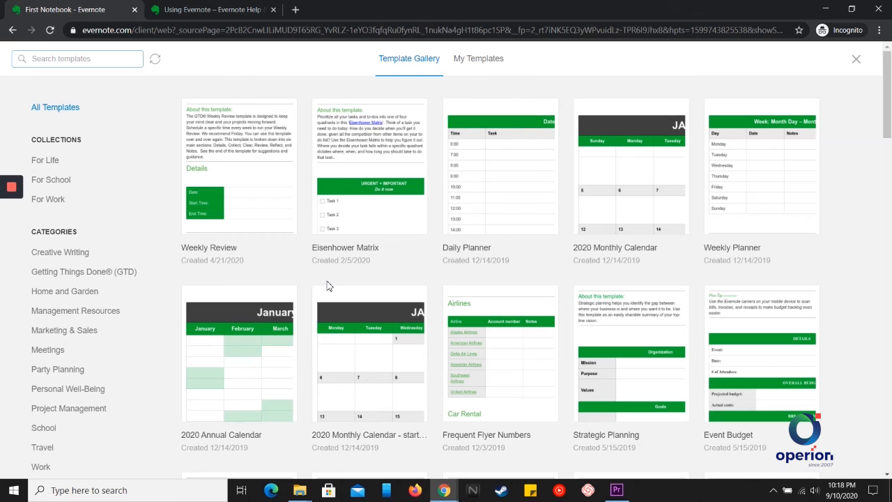
click(58, 298)
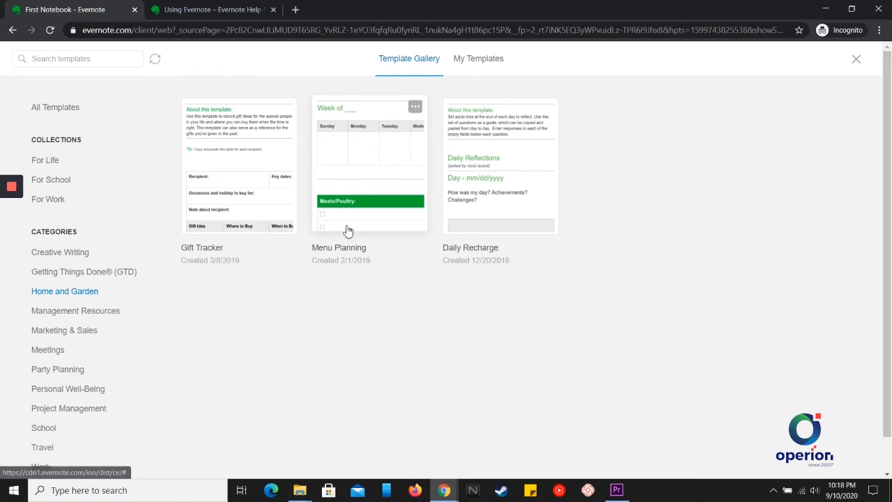
click(361, 193)
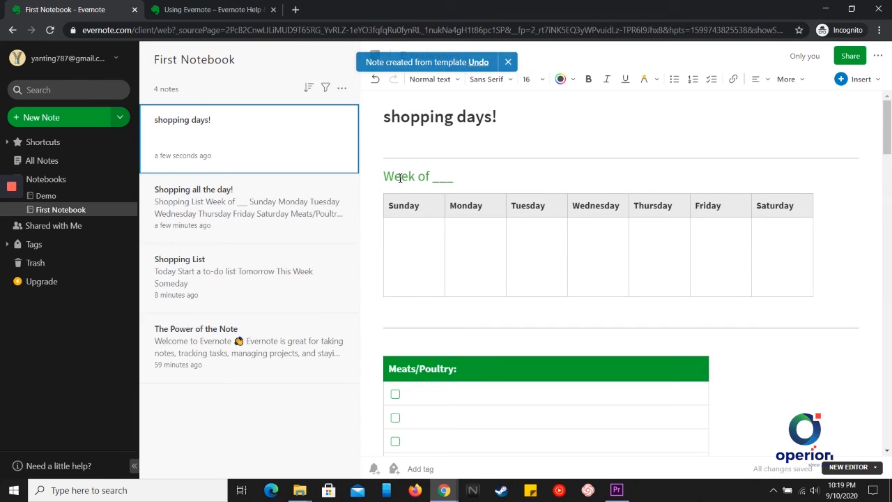
right_click(398, 146)
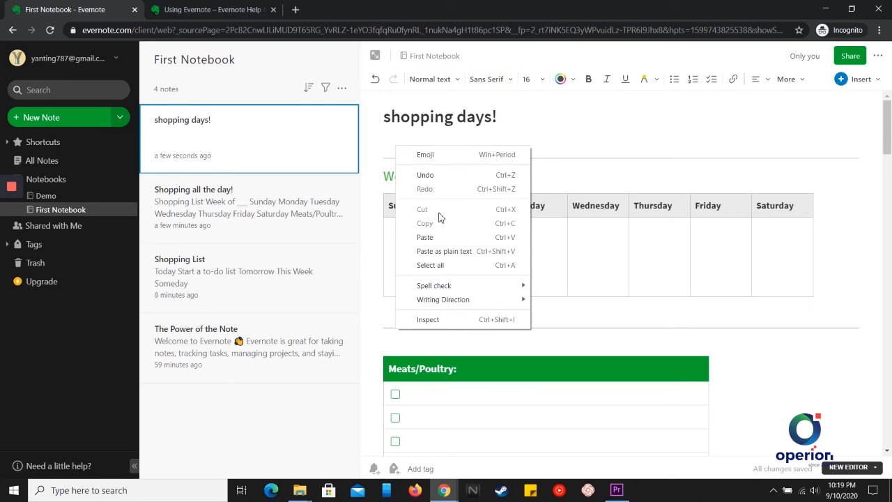
click(443, 237)
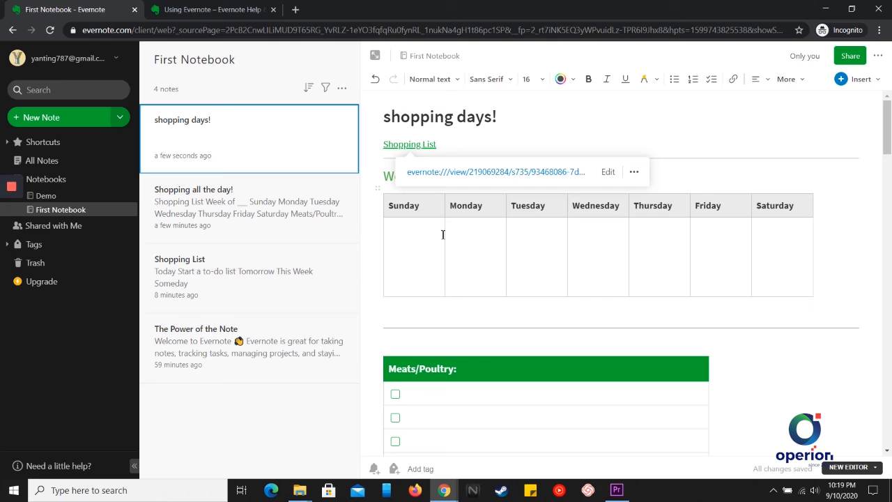
Open the linked Shopping List note, then back in 'shopping days!' check and close the link preview
click(471, 174)
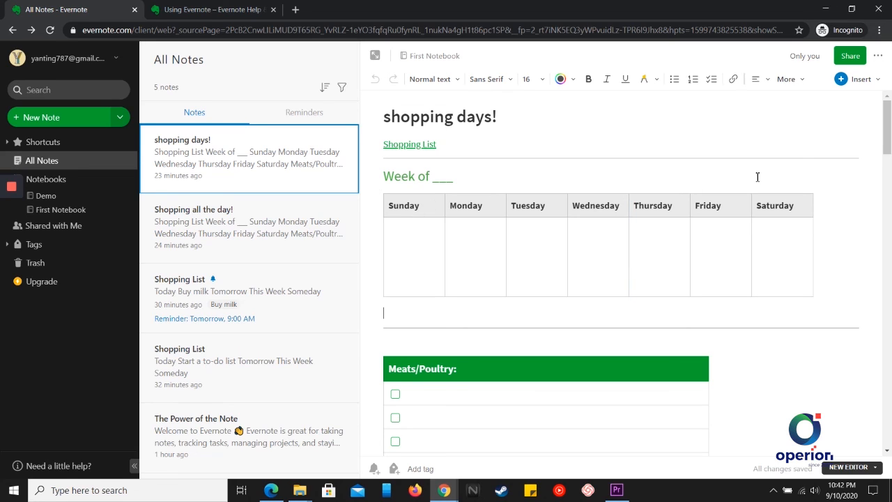
click(878, 59)
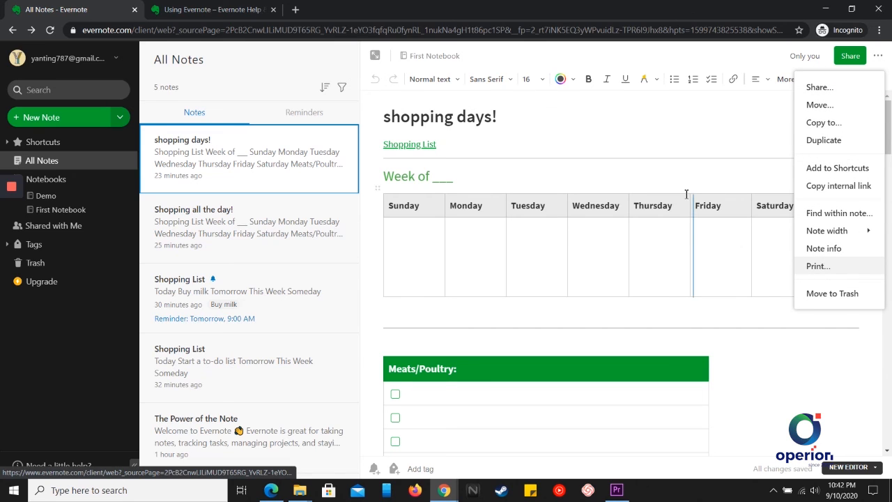
click(684, 148)
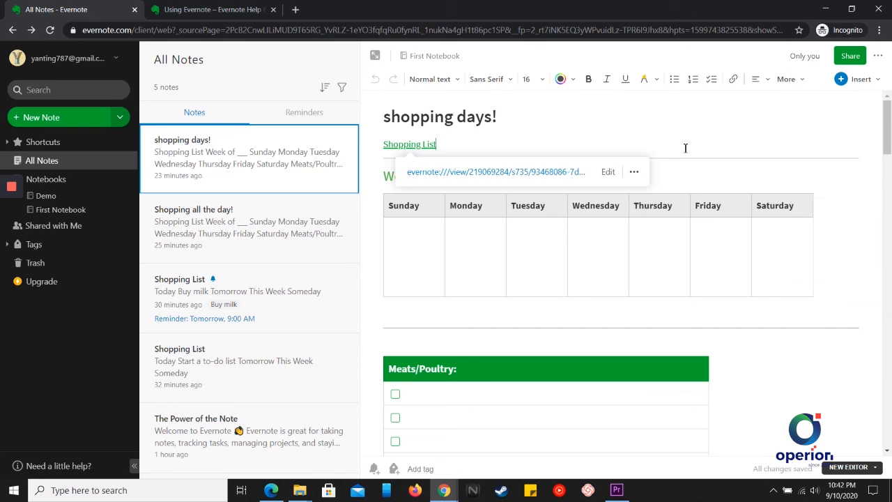
click(690, 179)
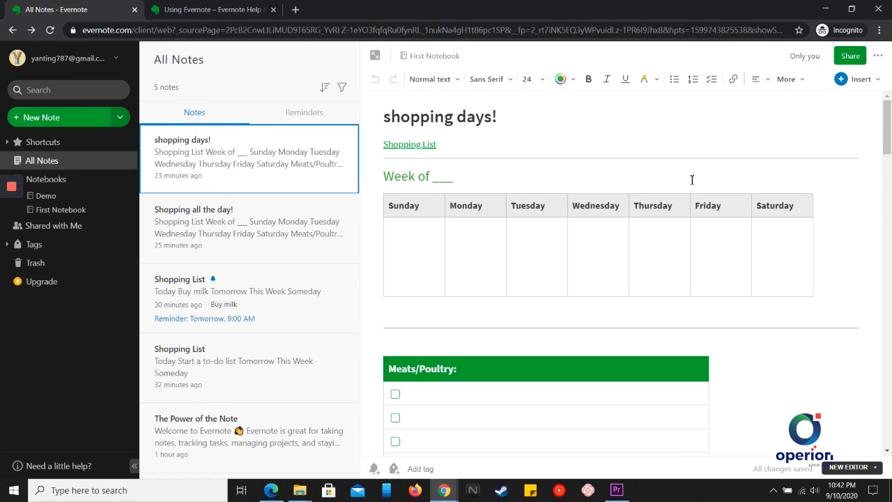